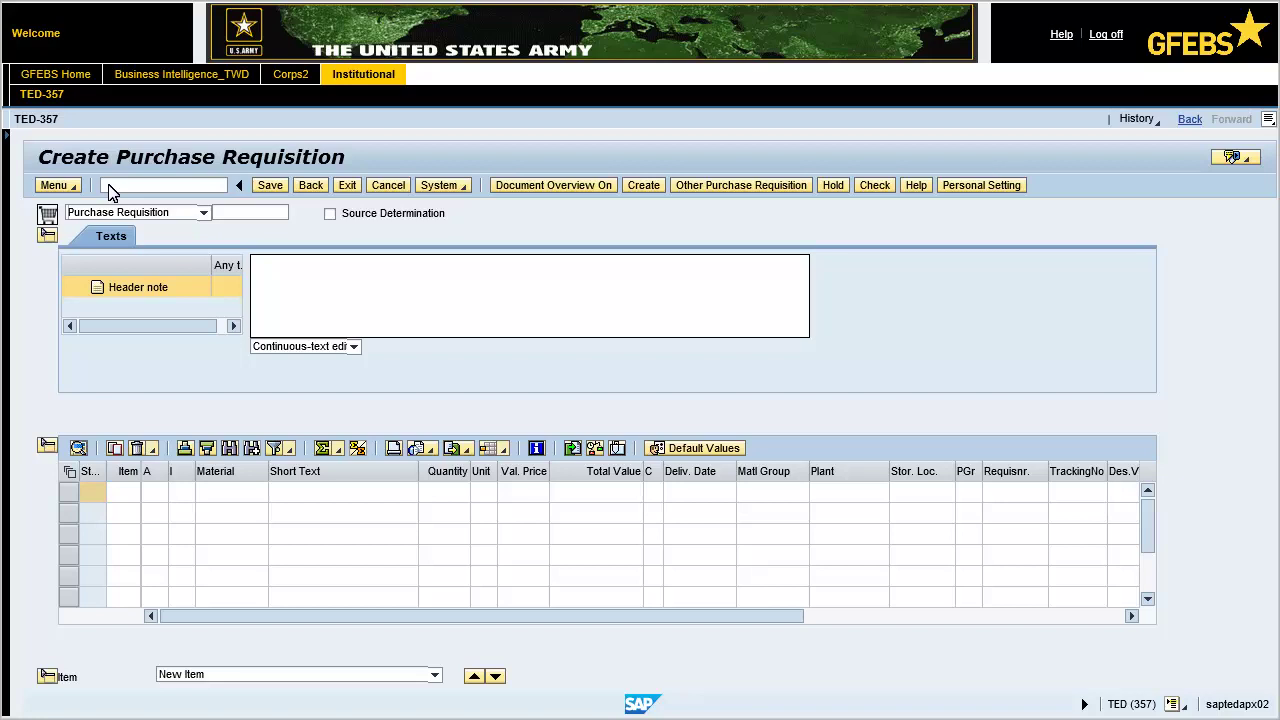
Step: Change the requisition's document type from Purchase Requisition to SPS PR
{"action": "left_click", "coordinate": [204, 213]}
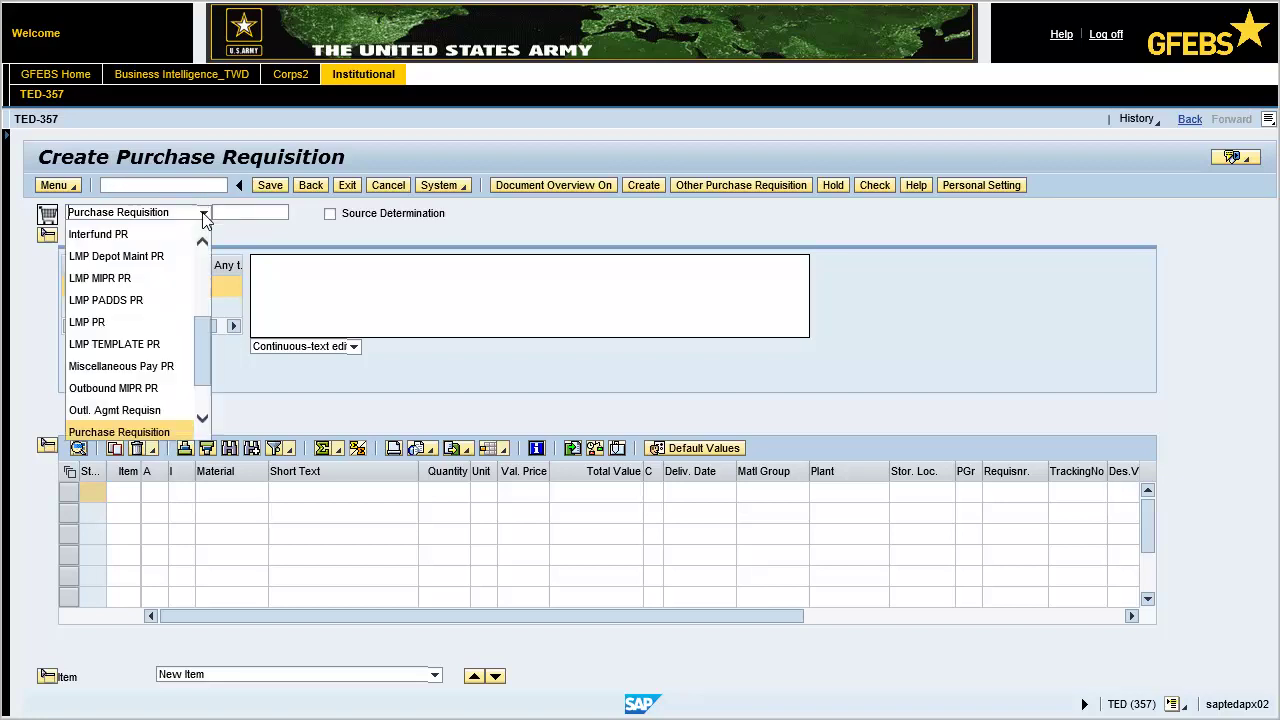
{"action": "scroll", "coordinate": [205, 400], "scroll_direction": "down", "scroll_amount": 1}
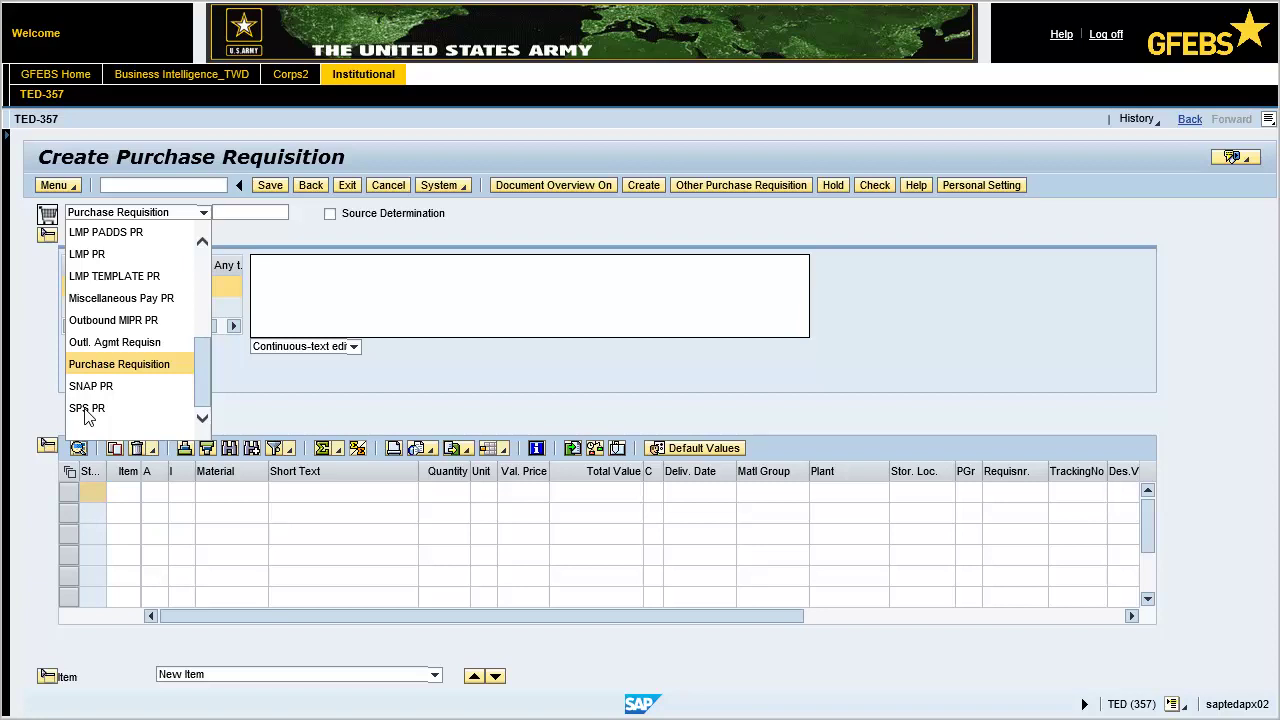
{"action": "left_click", "coordinate": [86, 410]}
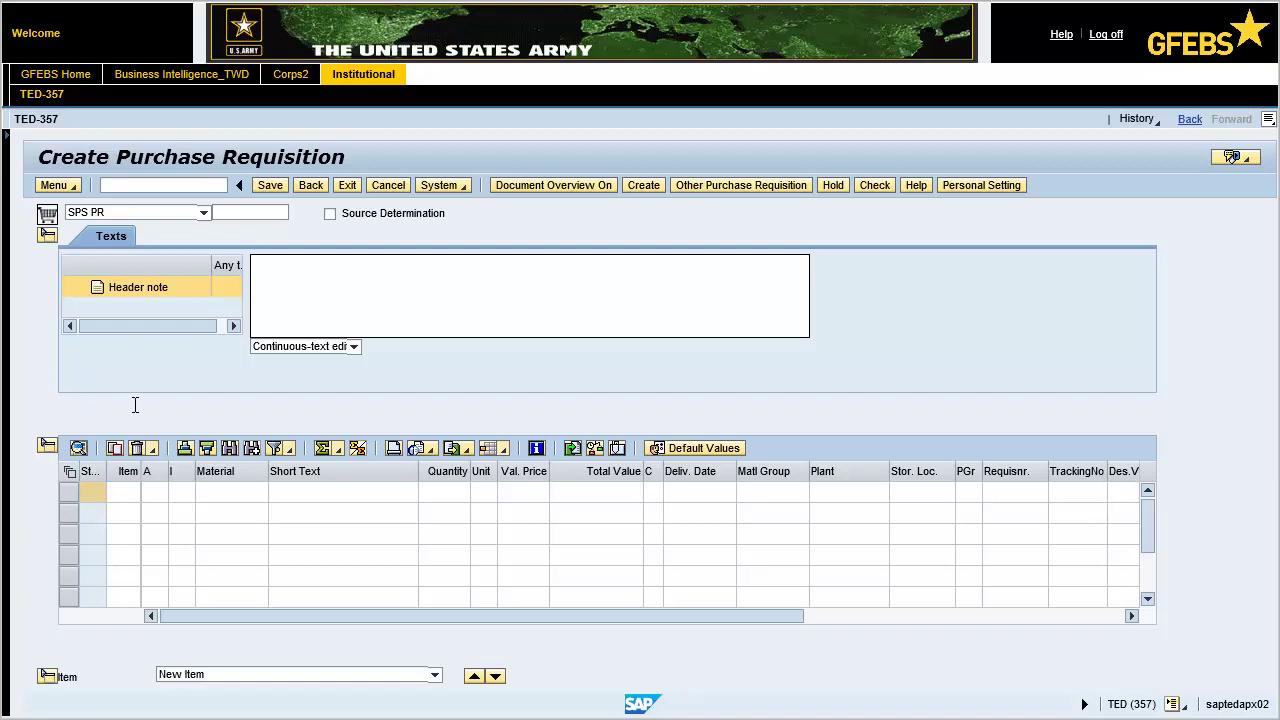
Step: Enter 'Printers' as the requisition's header note
{"action": "left_click", "coordinate": [262, 265]}
{"action": "type", "text": "Printers"}
{"action": "left_click", "coordinate": [151, 487]}
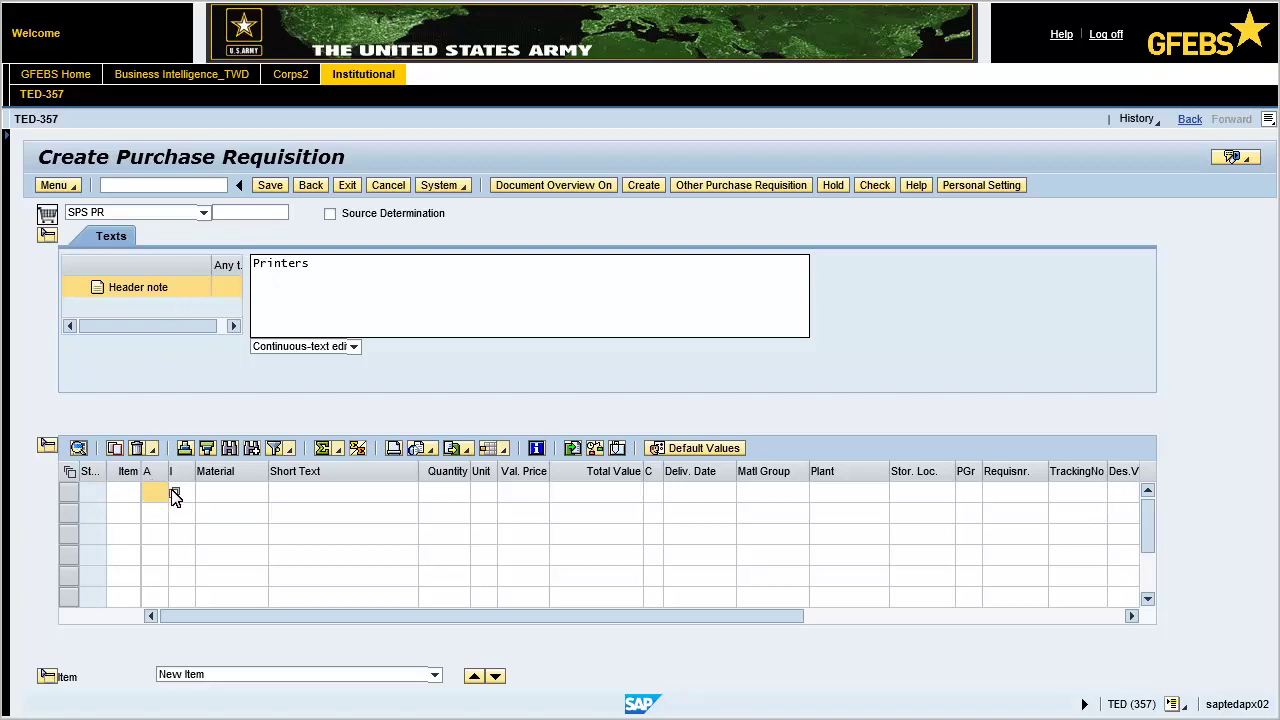
Step: Assign account assignment category K (GFEBS Cost Center) to the first item
{"action": "left_click", "coordinate": [174, 494]}
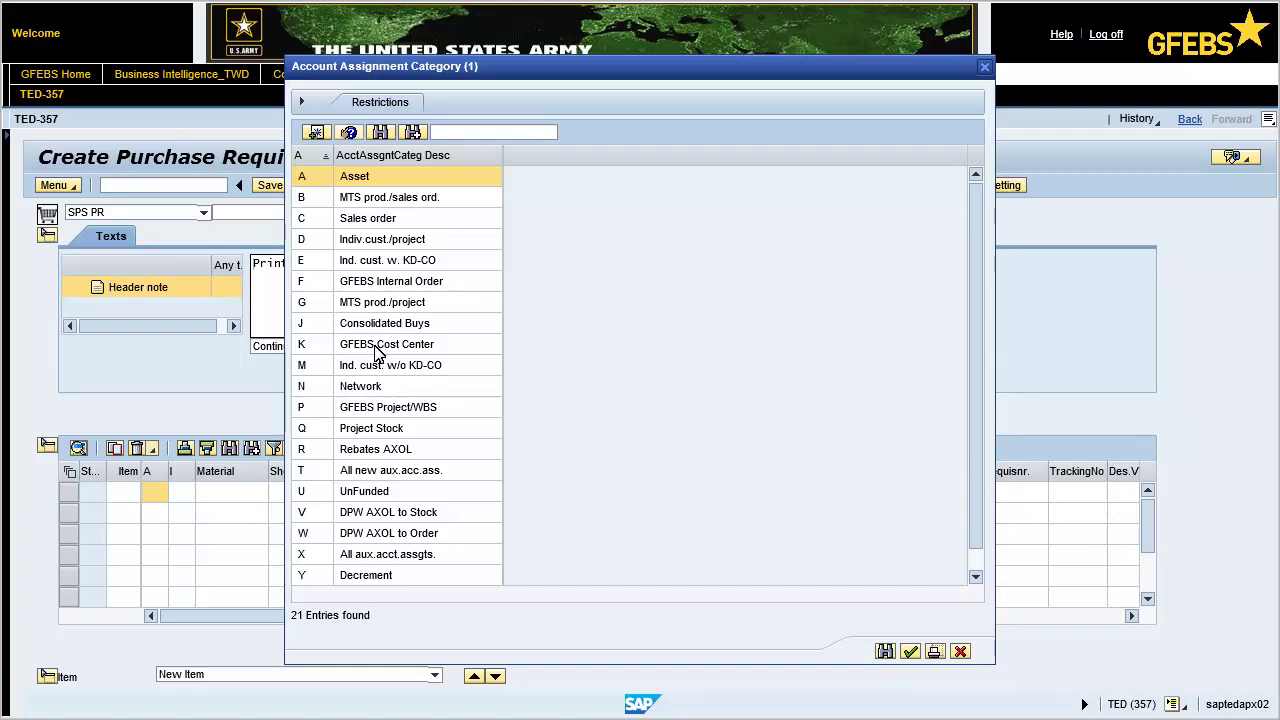
{"action": "left_click", "coordinate": [378, 350]}
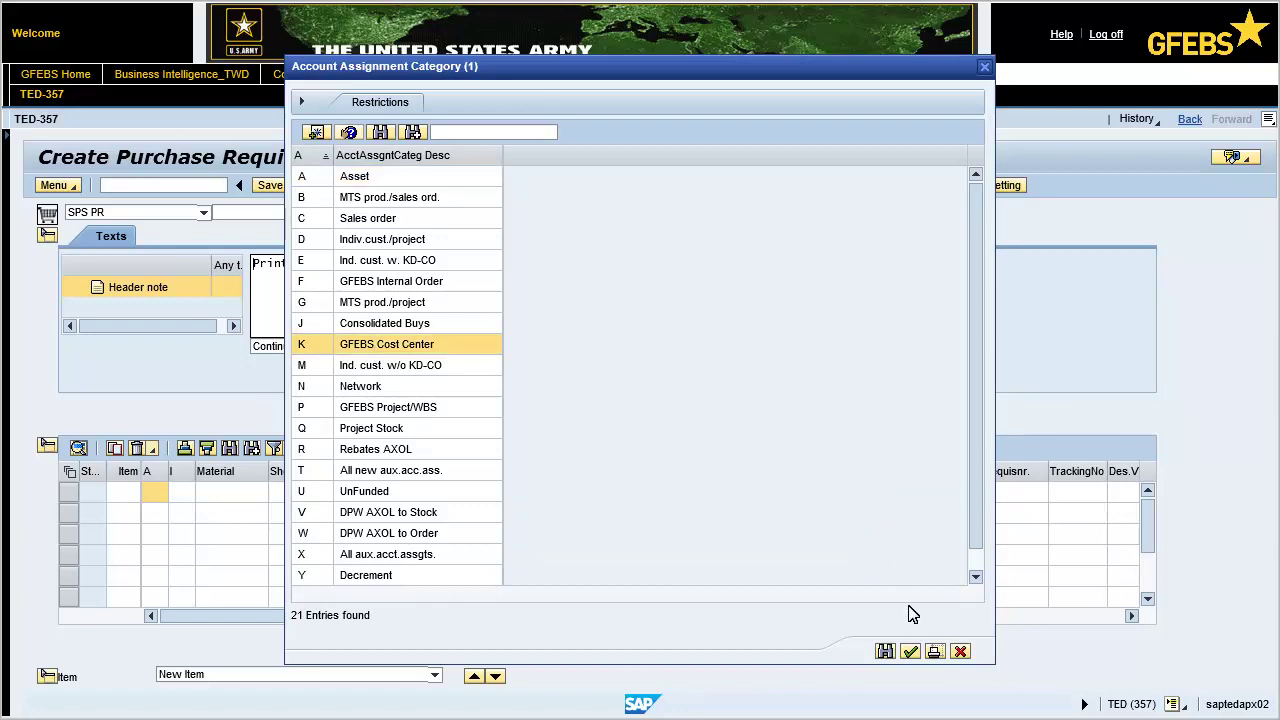
{"action": "left_click", "coordinate": [910, 651]}
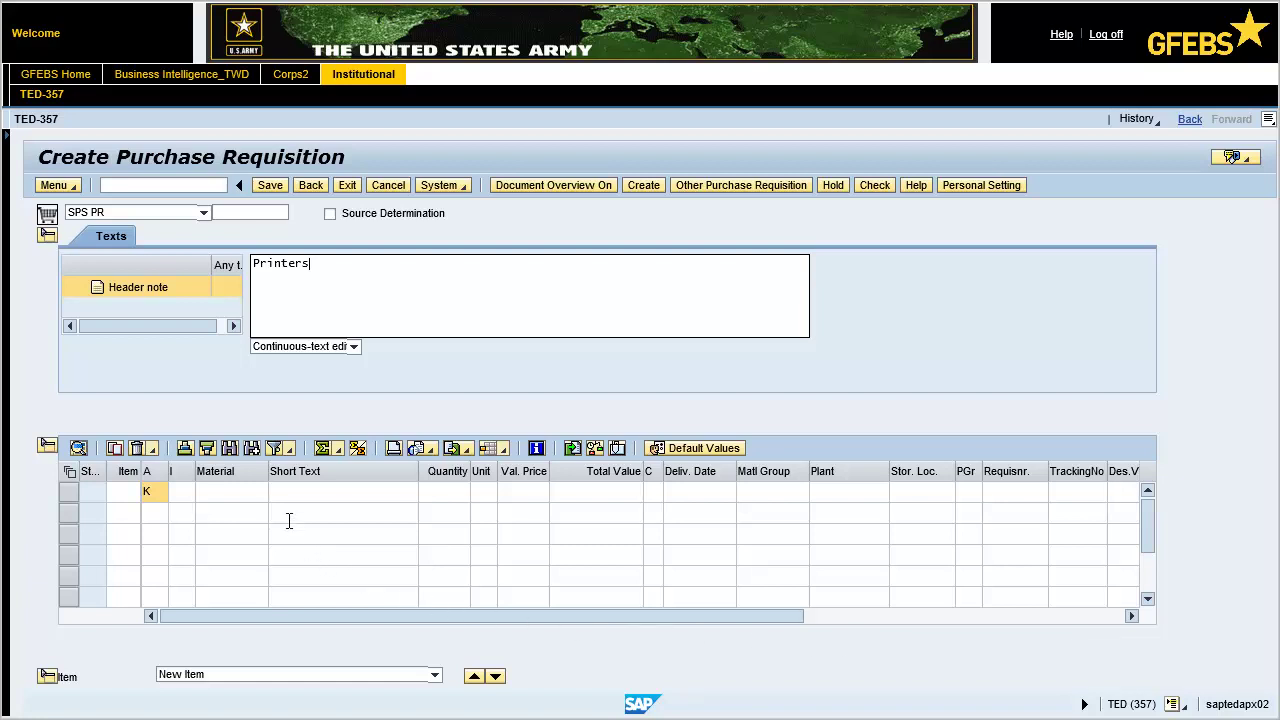
Step: Enter the first item as 'Printers', quantity 30 EA, valuation price 1750.00
{"action": "left_click", "coordinate": [281, 491]}
{"action": "type", "text": "Printers"}
{"action": "key", "text": "Return"}
{"action": "type", "text": "30"}
{"action": "type", "text": "EA"}
{"action": "type", "text": "1750.00"}
{"action": "key", "text": "Return"}
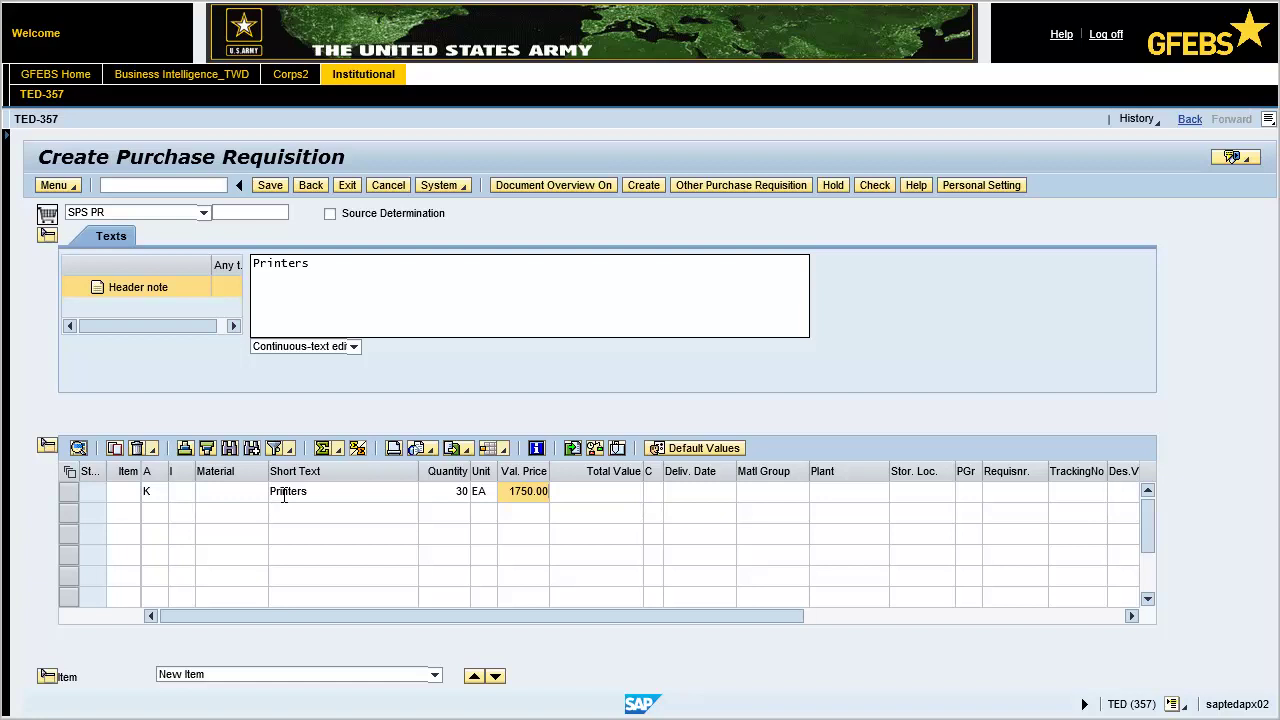
Step: Pick 10 January 2018 as the first item's delivery date from the calendar
{"action": "left_click", "coordinate": [681, 494]}
{"action": "left_click", "coordinate": [743, 492]}
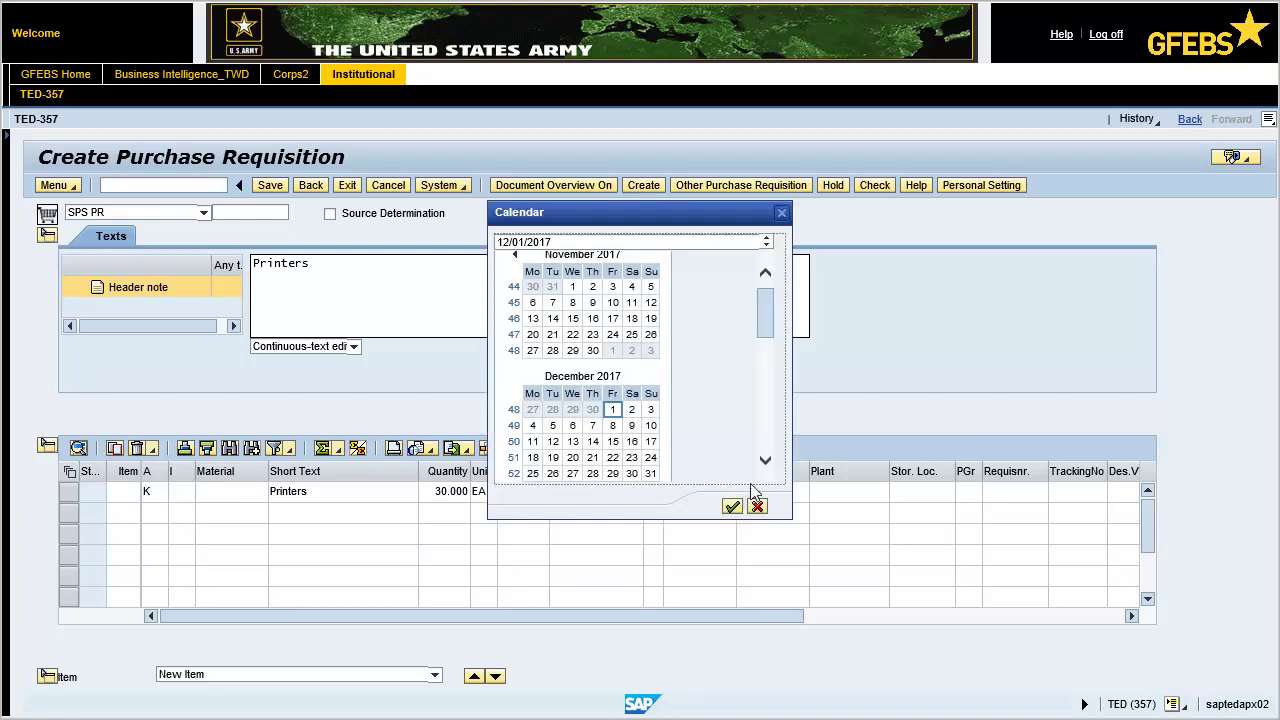
{"action": "scroll", "coordinate": [765, 310], "scroll_direction": "down", "scroll_amount": 2}
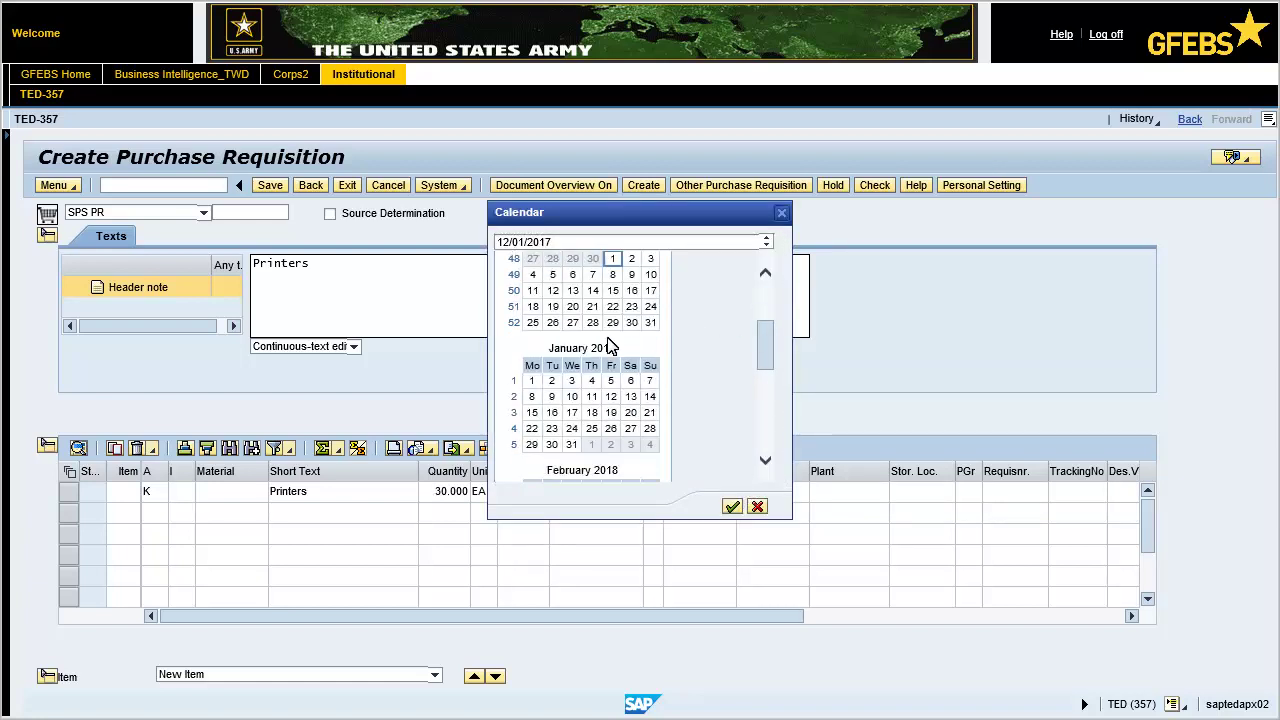
{"action": "double_click", "coordinate": [573, 397]}
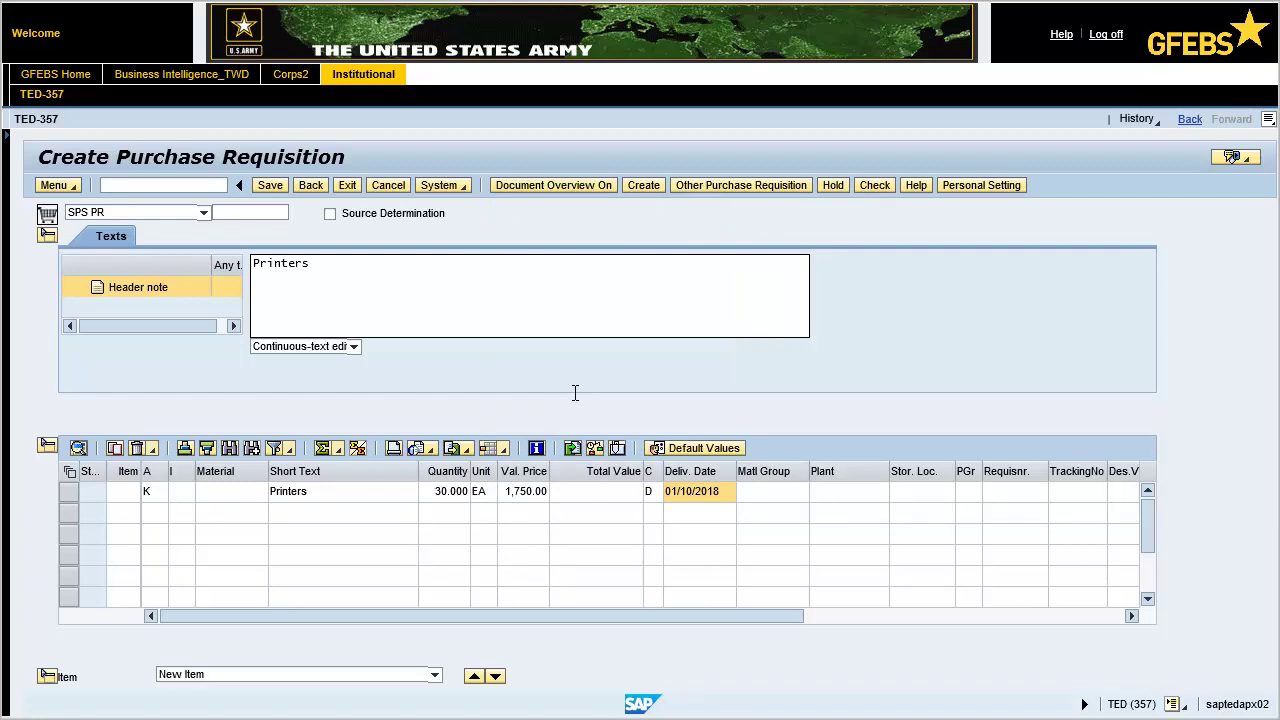
Step: Enter material group 2430 and plant FSHA for the Printers item
{"action": "left_click", "coordinate": [742, 494]}
{"action": "type", "text": "2430"}
{"action": "key", "text": "Return"}
{"action": "type", "text": "FSHA"}
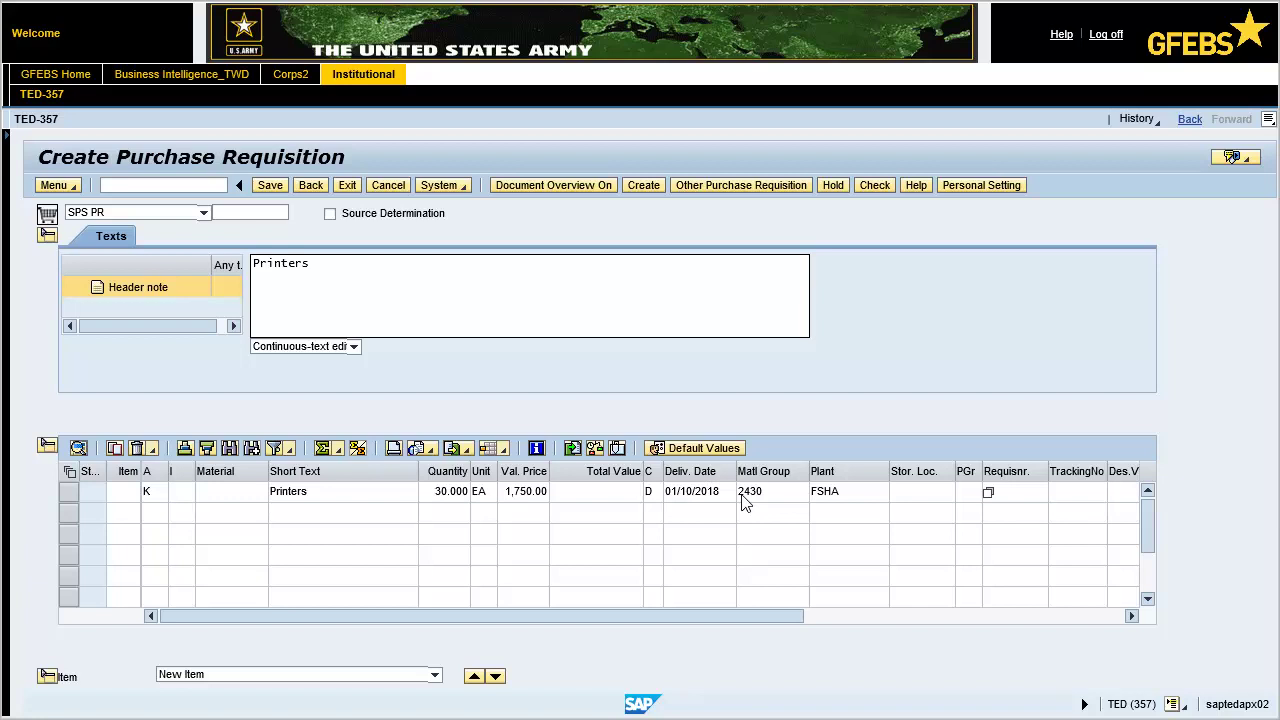
Step: Set purchasing group FMS, the requisitioner's name and purchasing organization ARMY, then validate the row
{"action": "left_click", "coordinate": [966, 491]}
{"action": "type", "text": "FMS"}
{"action": "key", "text": "Tab"}
{"action": "key", "text": "Return"}
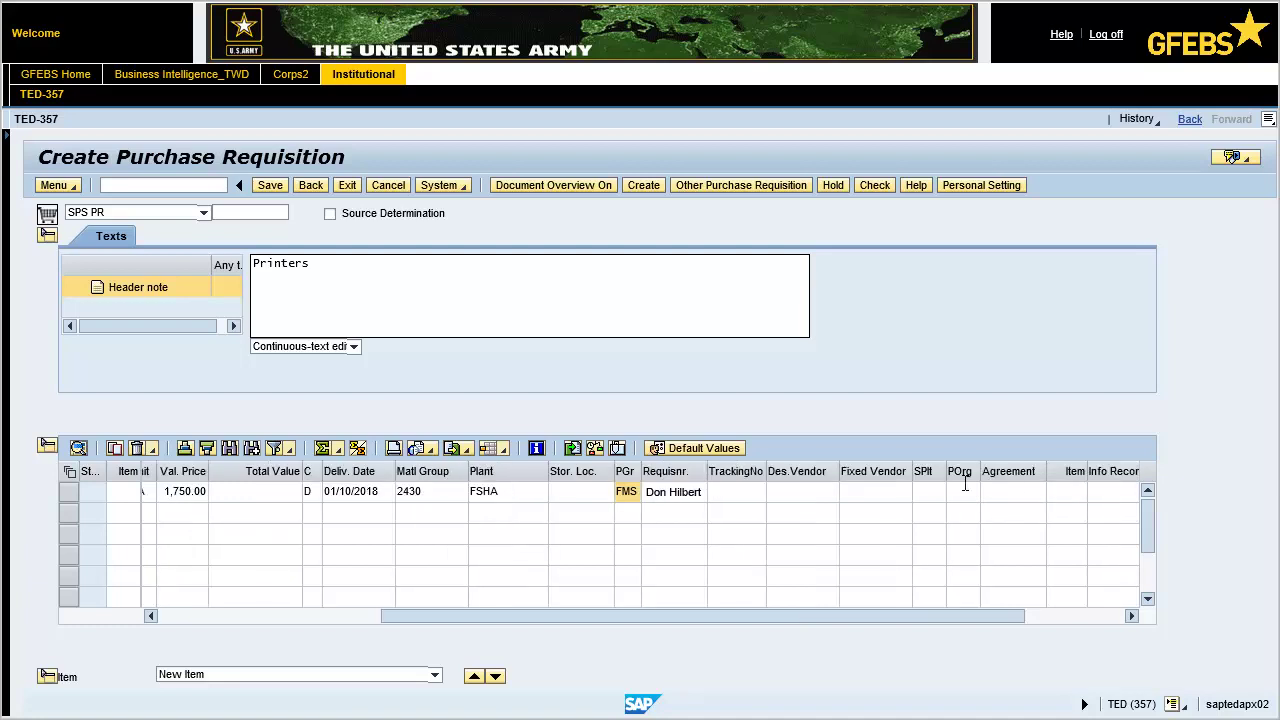
{"action": "left_click", "coordinate": [955, 496]}
{"action": "type", "text": "ARMY"}
{"action": "key", "text": "Return"}
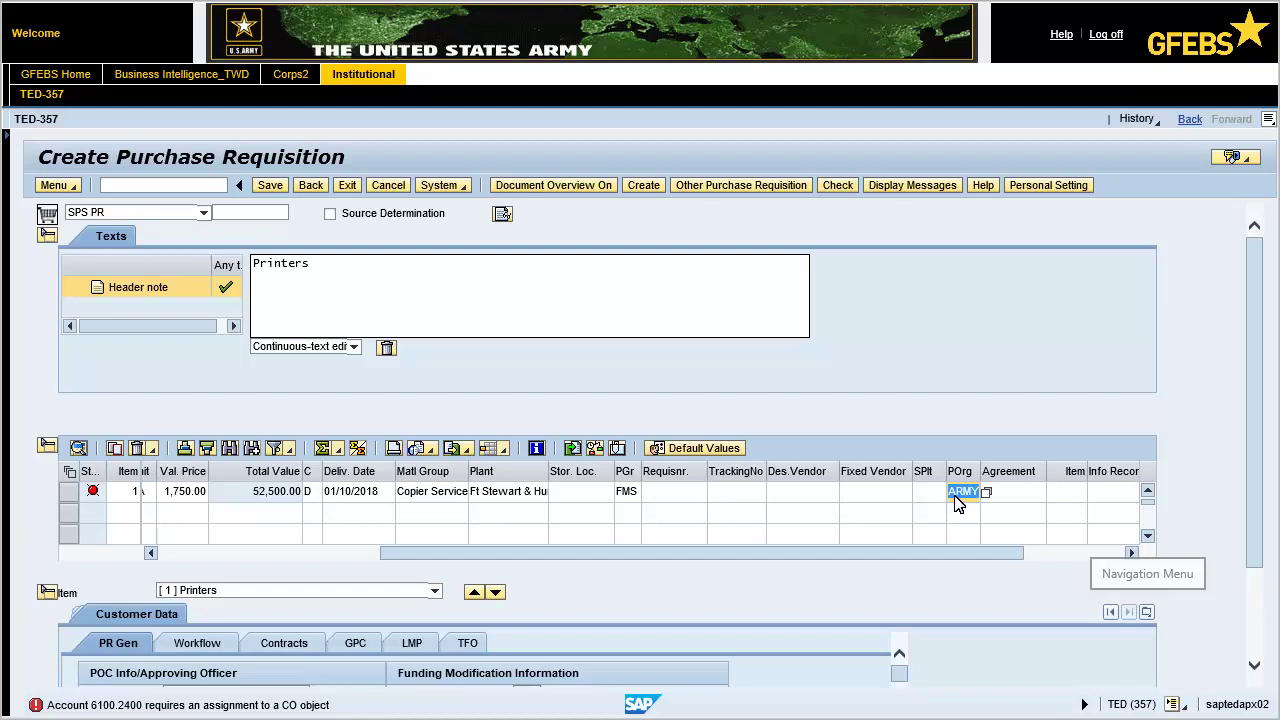
Step: In Account Assignment, enter cost center 76VV0065, fund 202010D17 and funds center A76VV
{"action": "left_click", "coordinate": [1147, 612]}
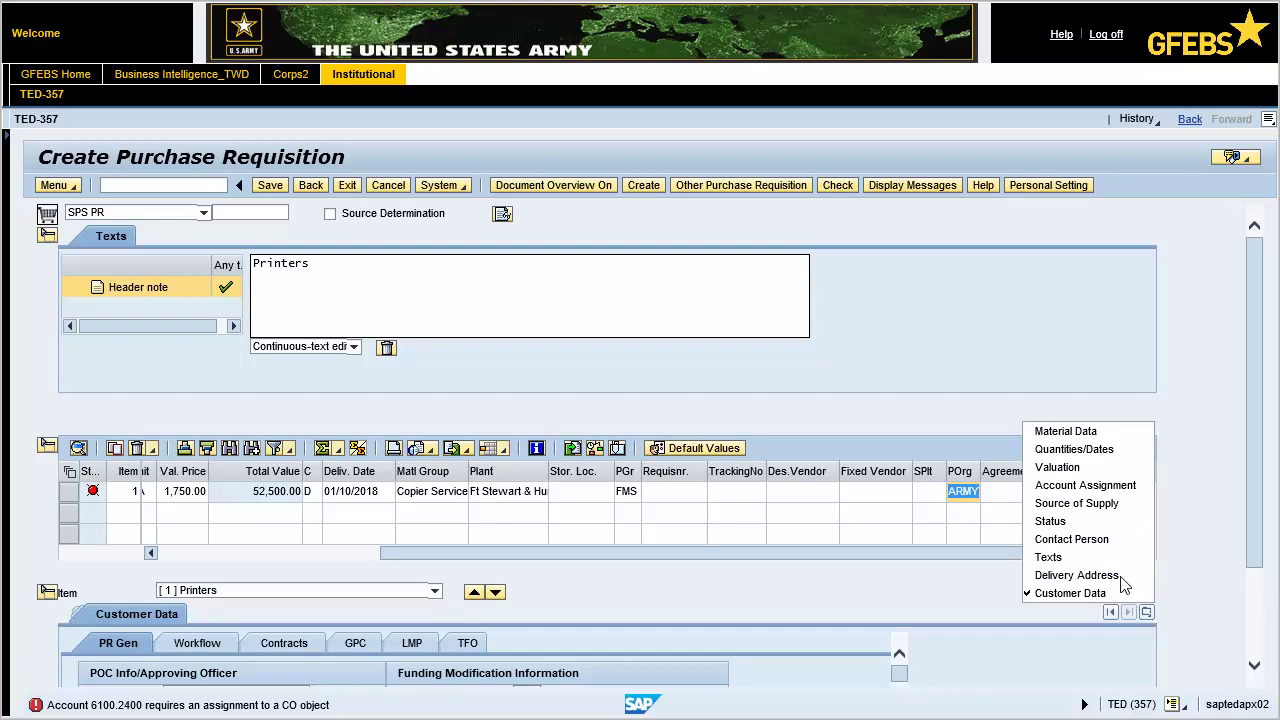
{"action": "left_click", "coordinate": [1085, 485]}
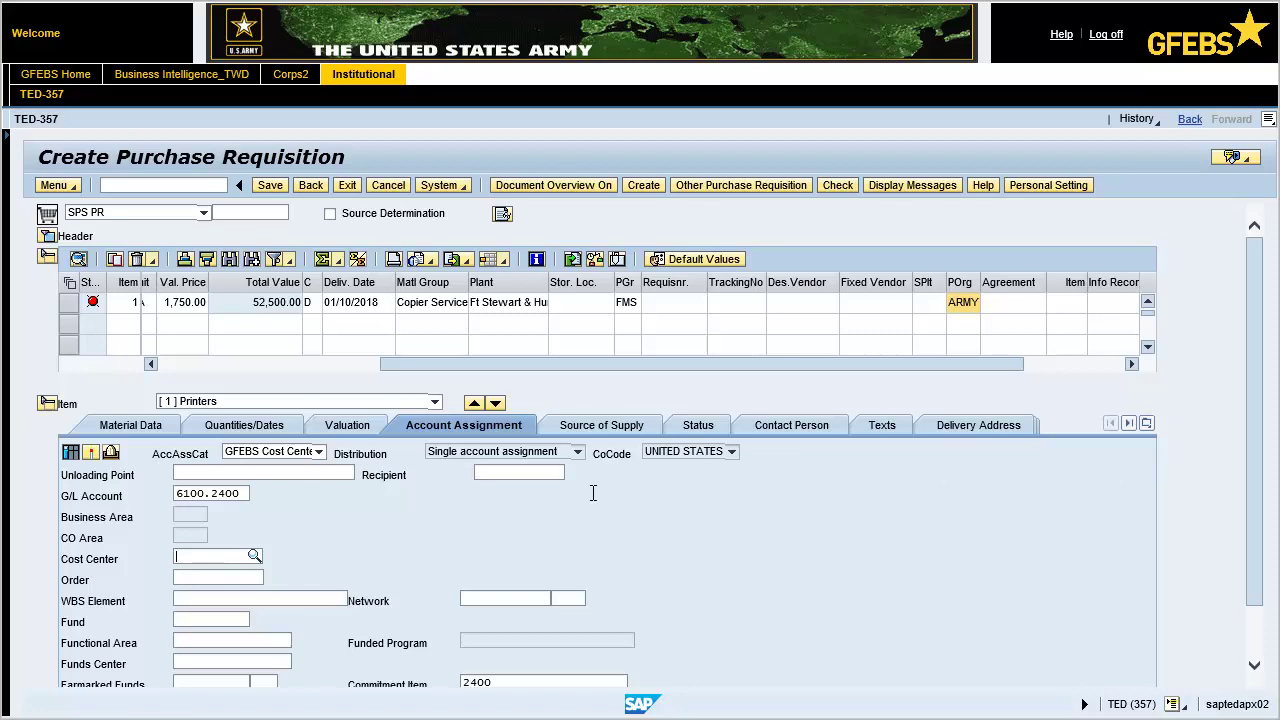
{"action": "type", "text": "76VV0065"}
{"action": "left_click", "coordinate": [176, 557]}
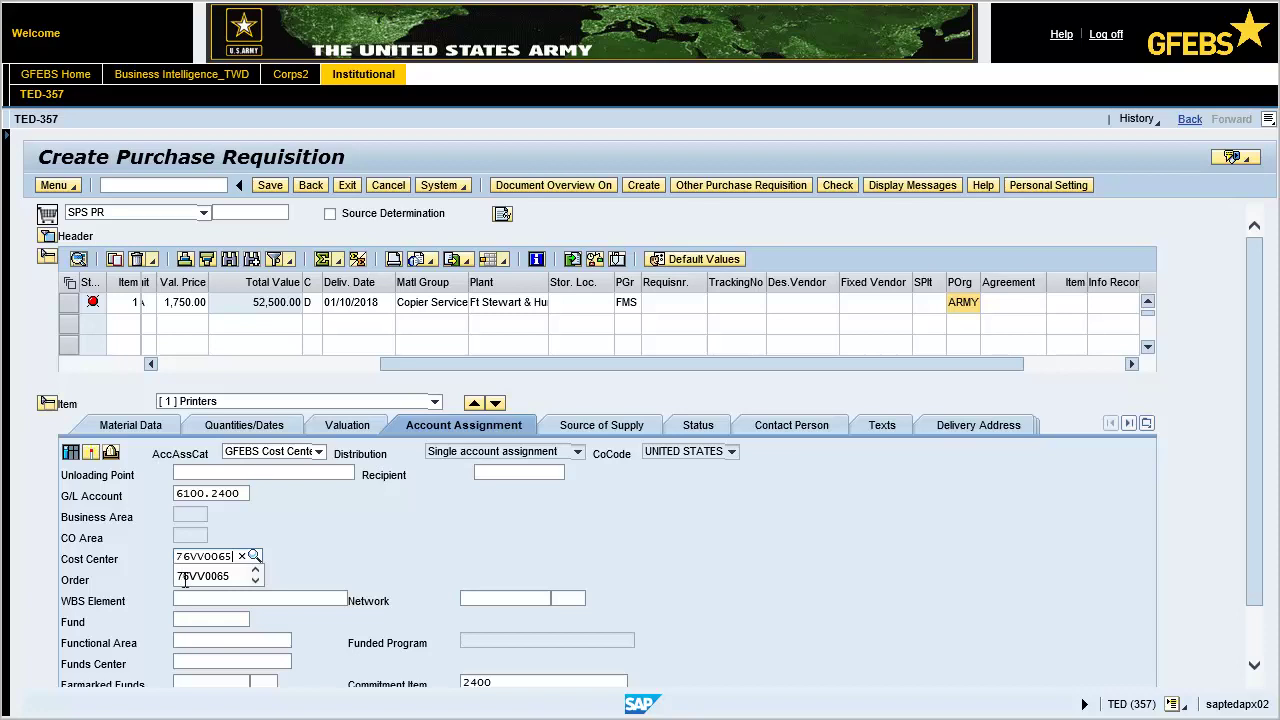
{"action": "left_click", "coordinate": [186, 620]}
{"action": "type", "text": "202010D17"}
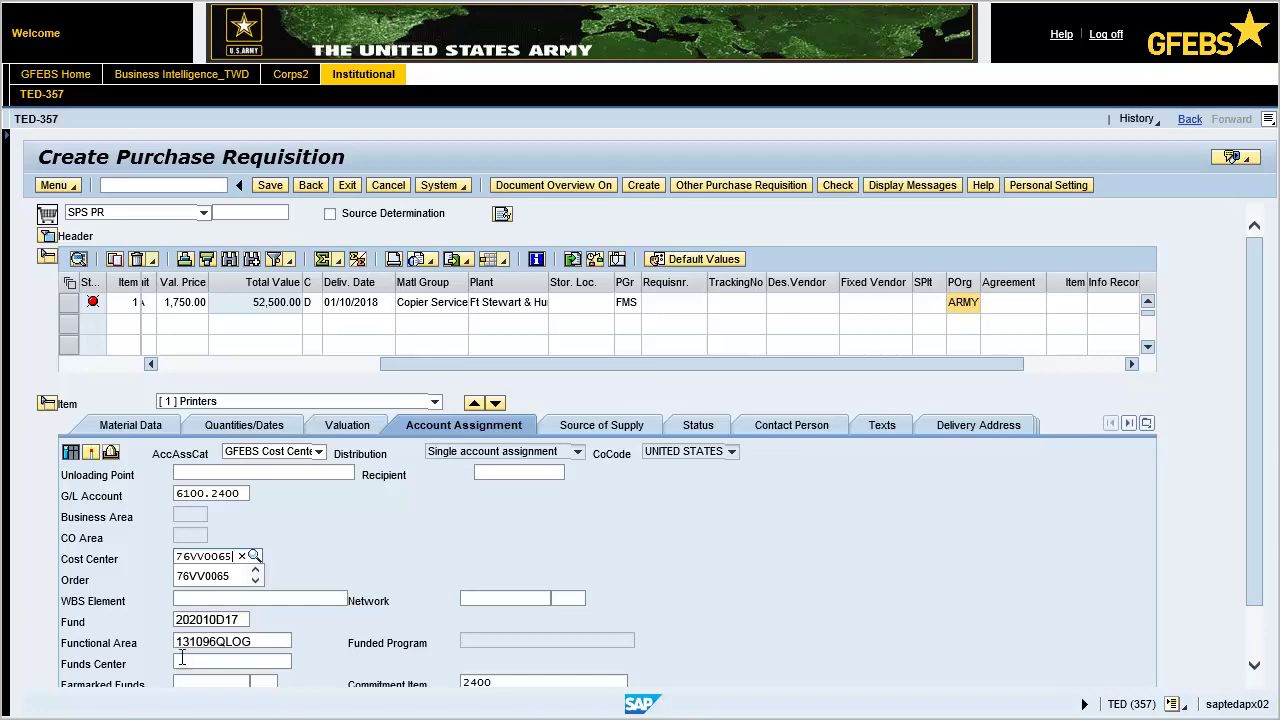
{"action": "type", "text": "6VV"}
{"action": "key", "text": "Return"}
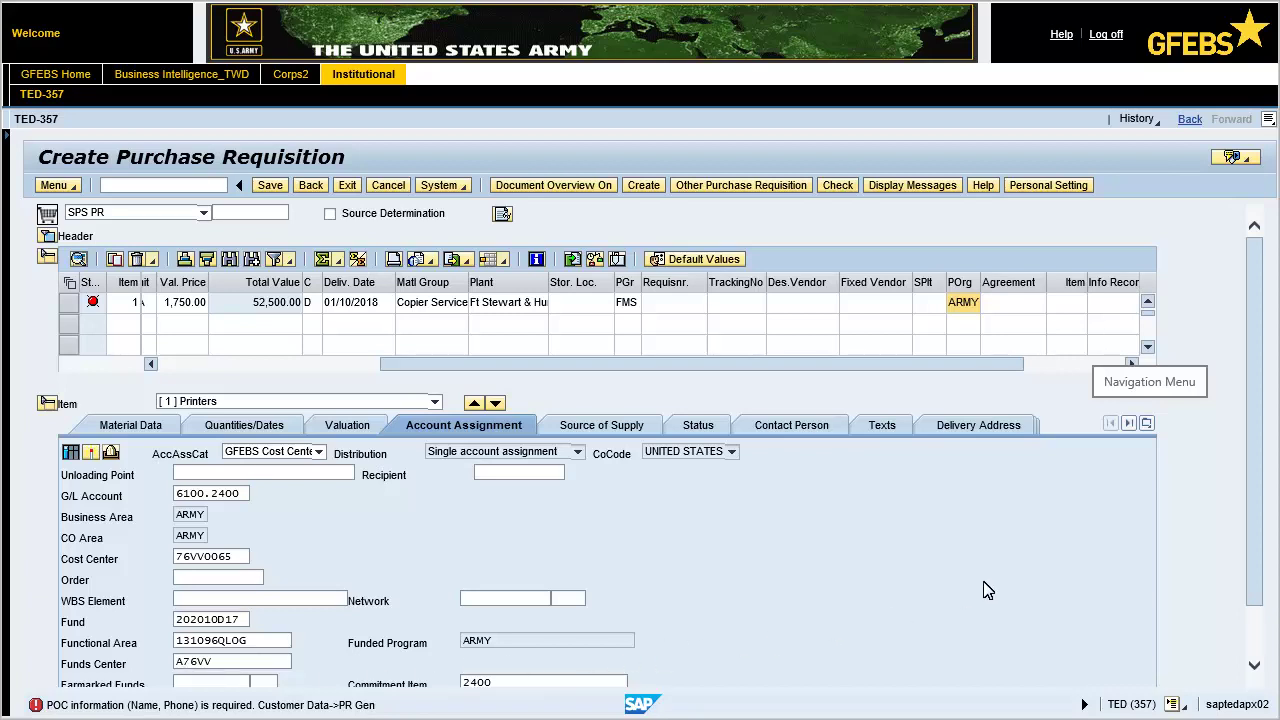
Step: In the item's Customer Data, enter the point-of-contact's full name and telephone number
{"action": "left_click", "coordinate": [1147, 423]}
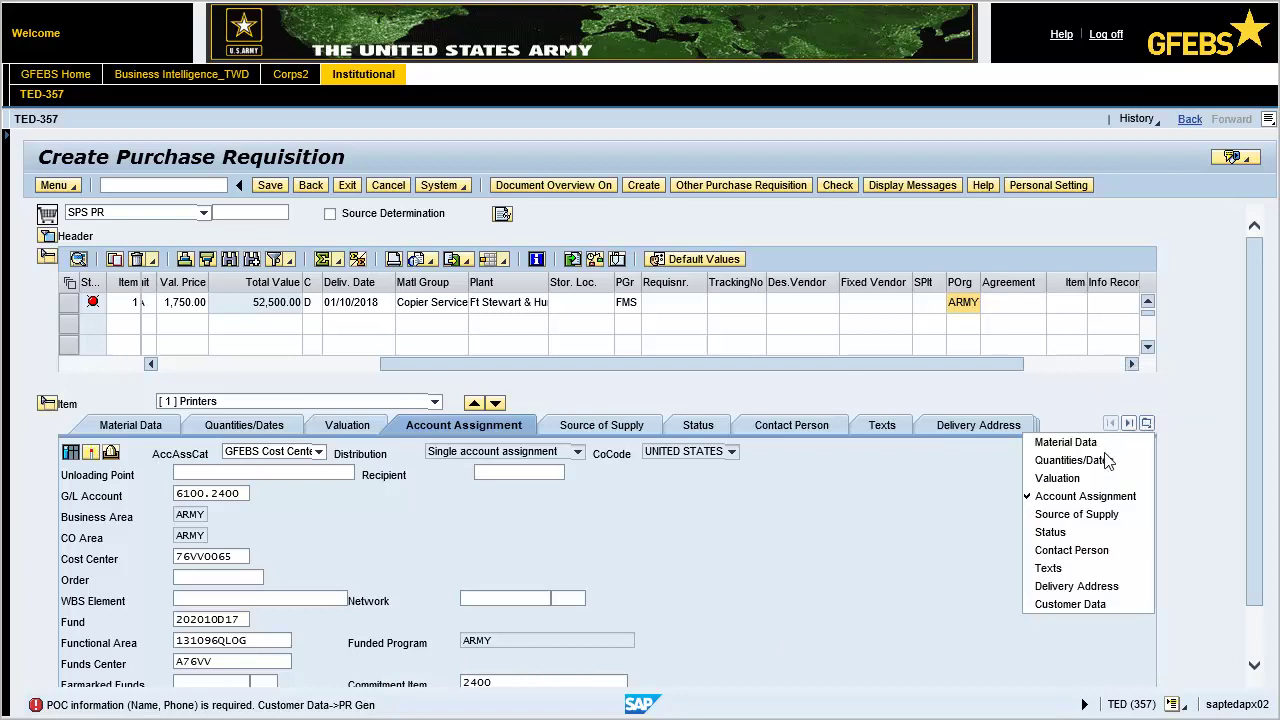
{"action": "left_click", "coordinate": [1075, 604]}
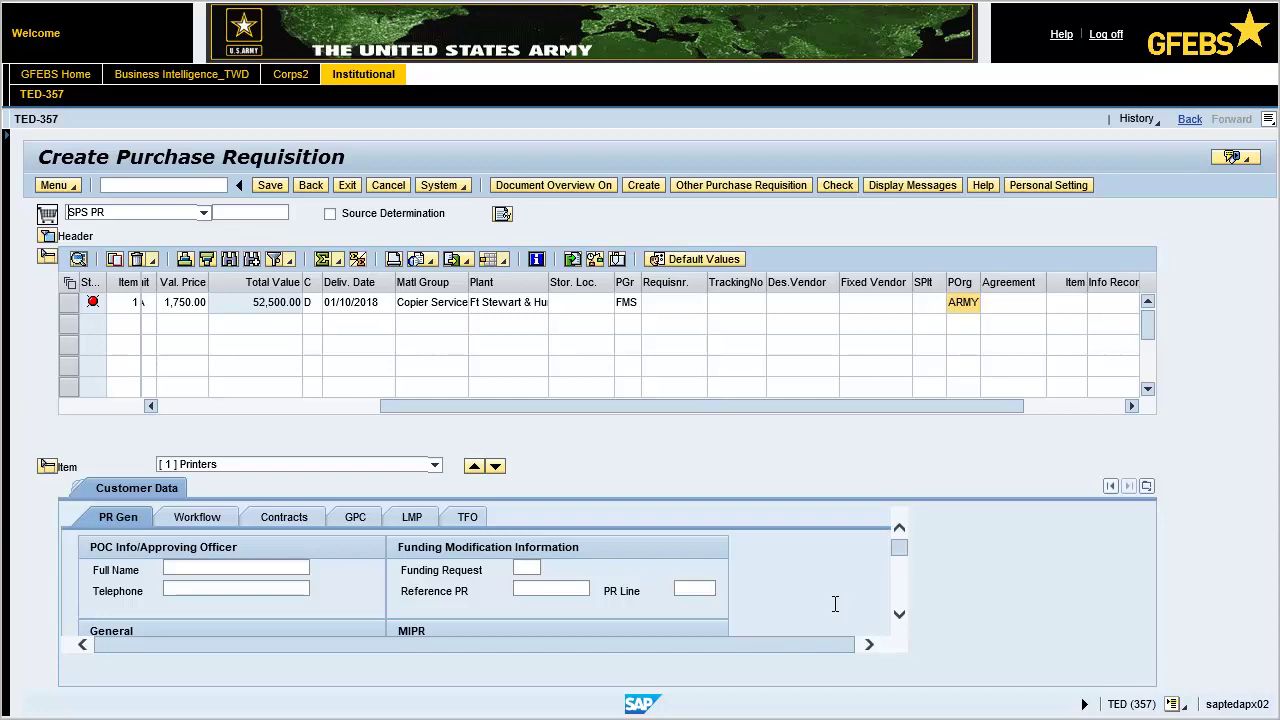
{"action": "left_click", "coordinate": [177, 570]}
{"action": "key", "text": "Tab"}
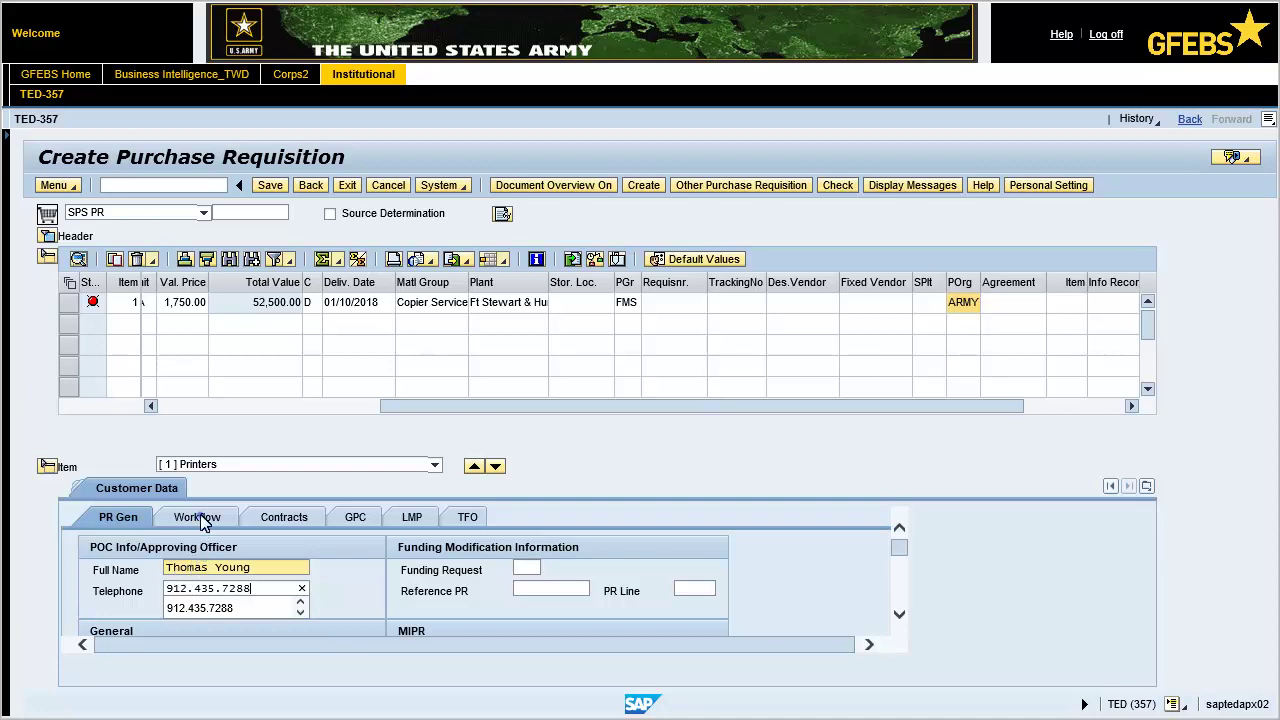
Step: Set requester DoDAAC W87JNL under Workflow and NAICS code 424110 under Contracts
{"action": "left_click", "coordinate": [200, 524]}
{"action": "left_click", "coordinate": [270, 567]}
{"action": "type", "text": "W87JN"}
{"action": "left_click", "coordinate": [268, 570]}
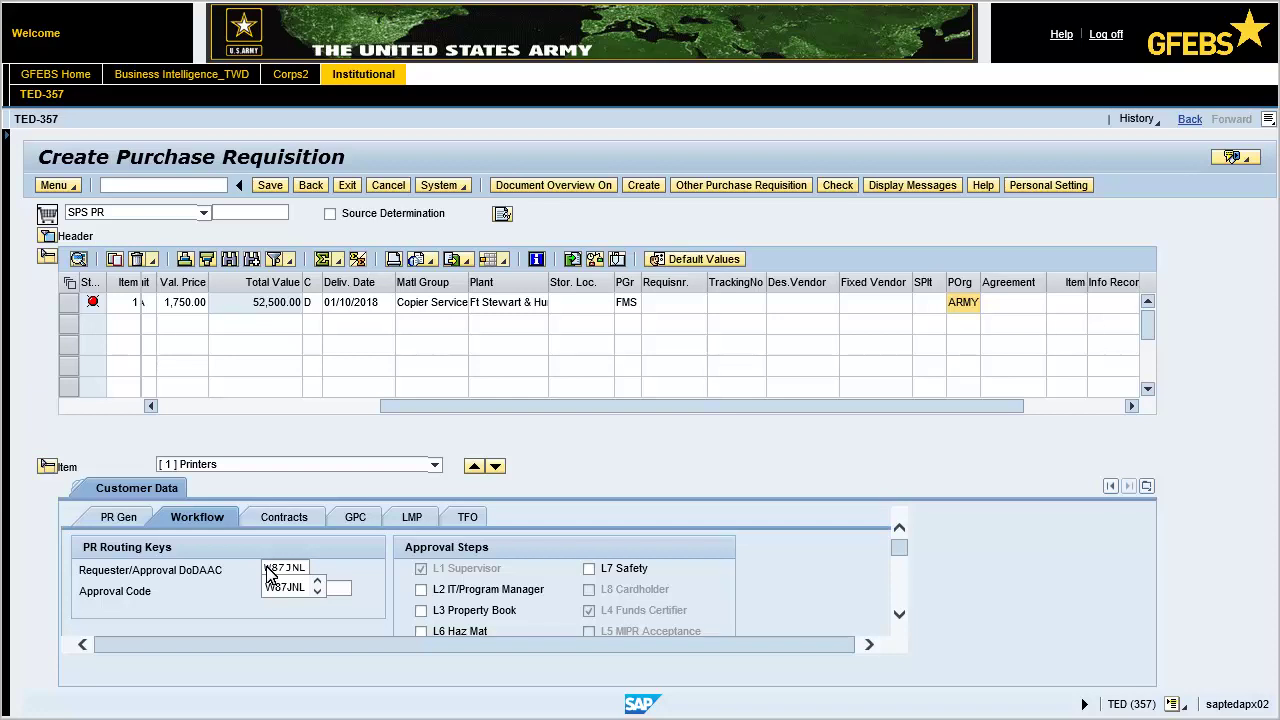
{"action": "left_click", "coordinate": [288, 518]}
{"action": "type", "text": "424110"}
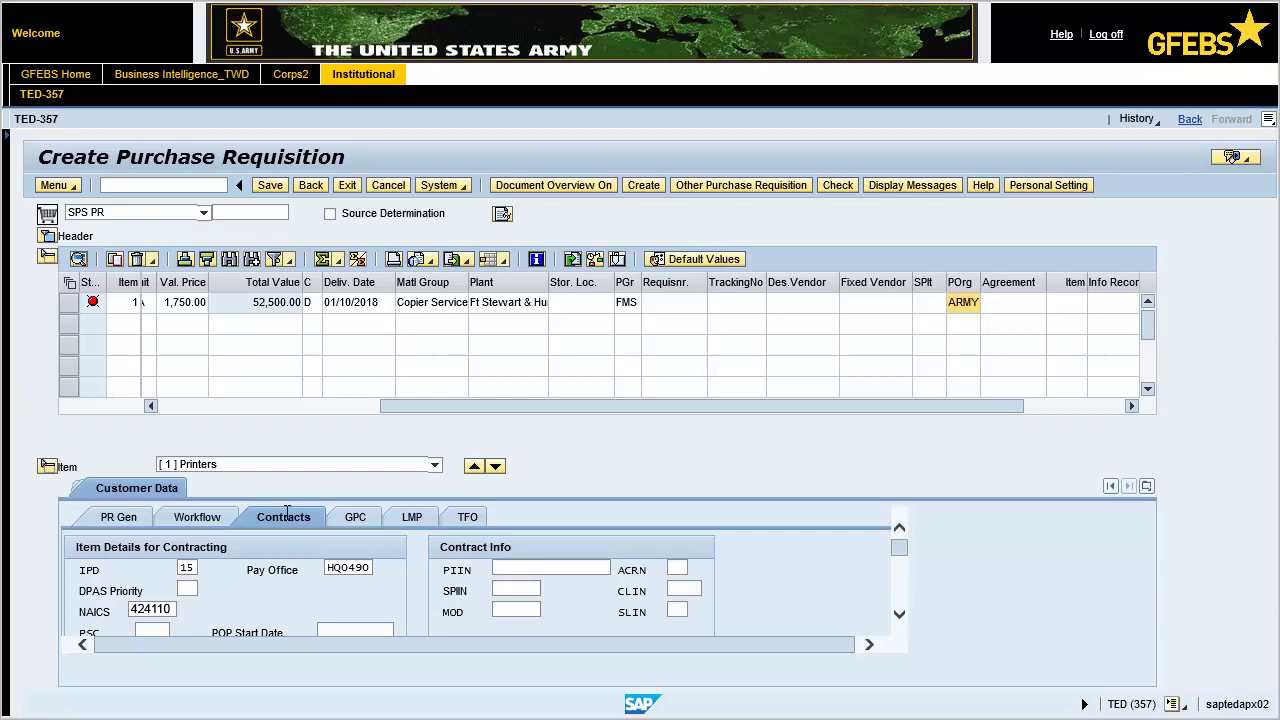
Step: Enter PSC code 3610 in the Printers item's contract data
{"action": "left_click", "coordinate": [141, 630]}
{"action": "type", "text": "3610"}
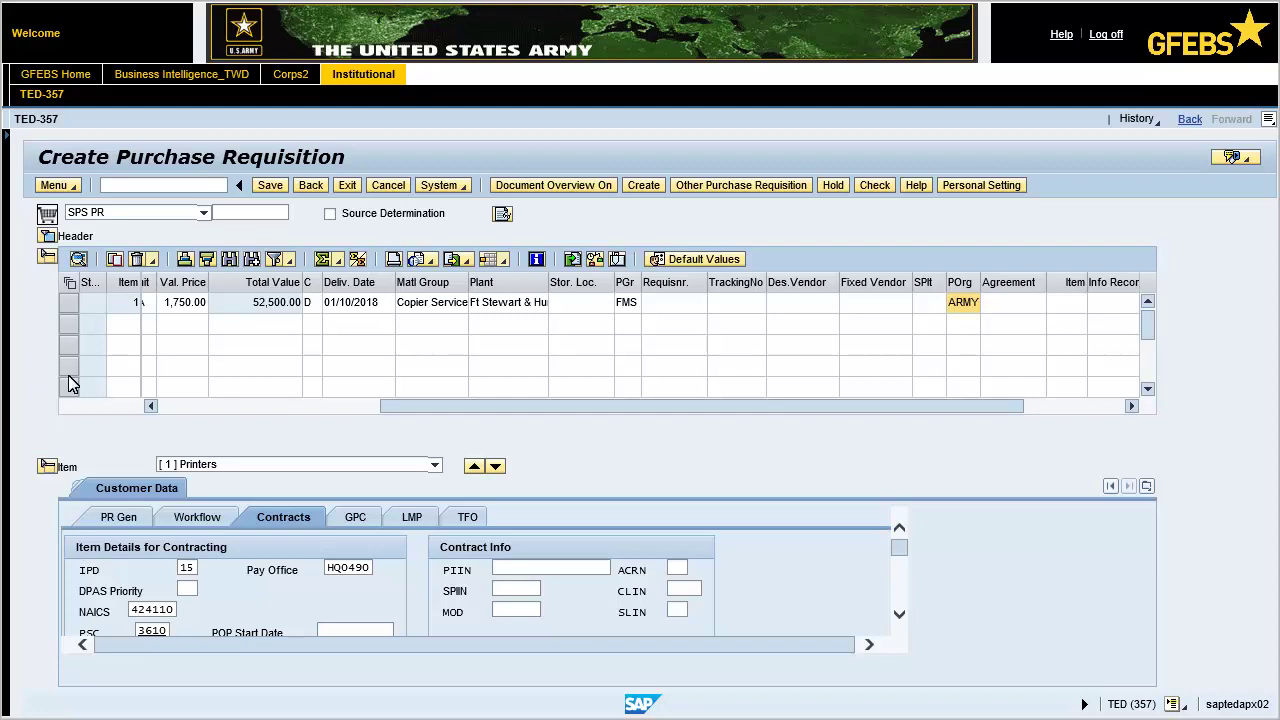
Step: Copy the Printers item into row 2 and change it to Printer Cartridges, quantity 25 at 375.00
{"action": "left_click", "coordinate": [69, 303]}
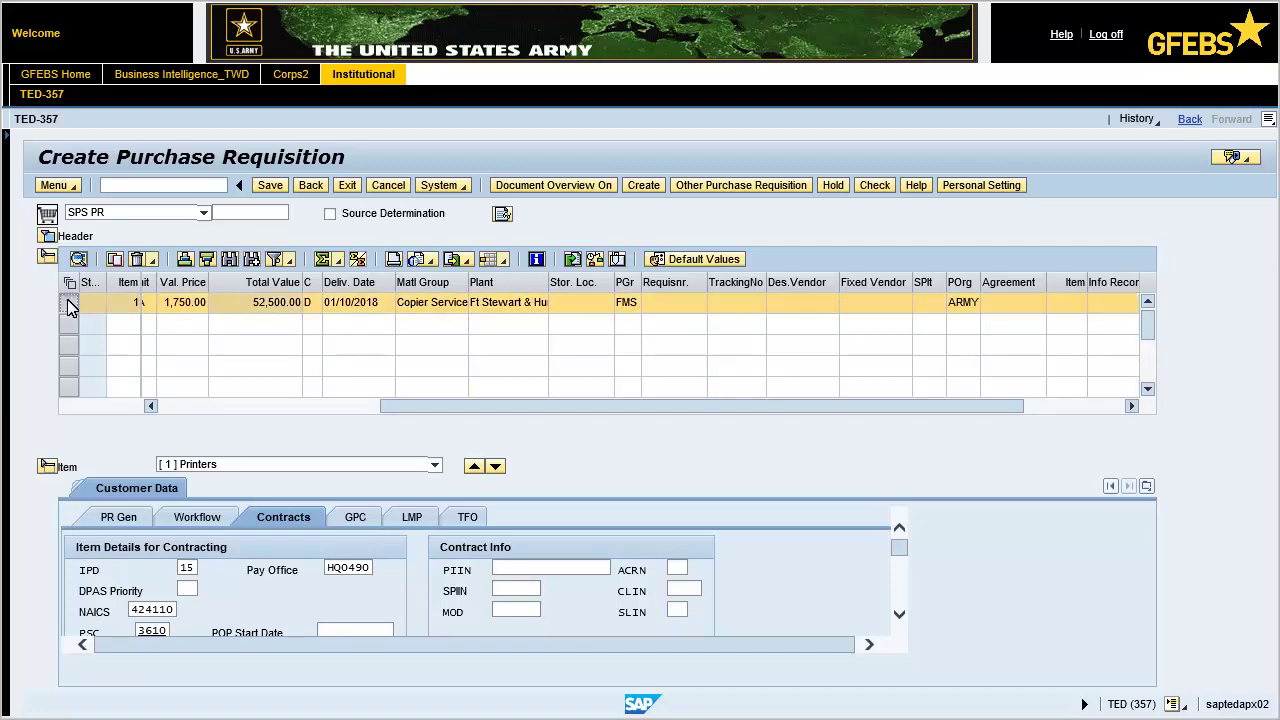
{"action": "left_click", "coordinate": [115, 259]}
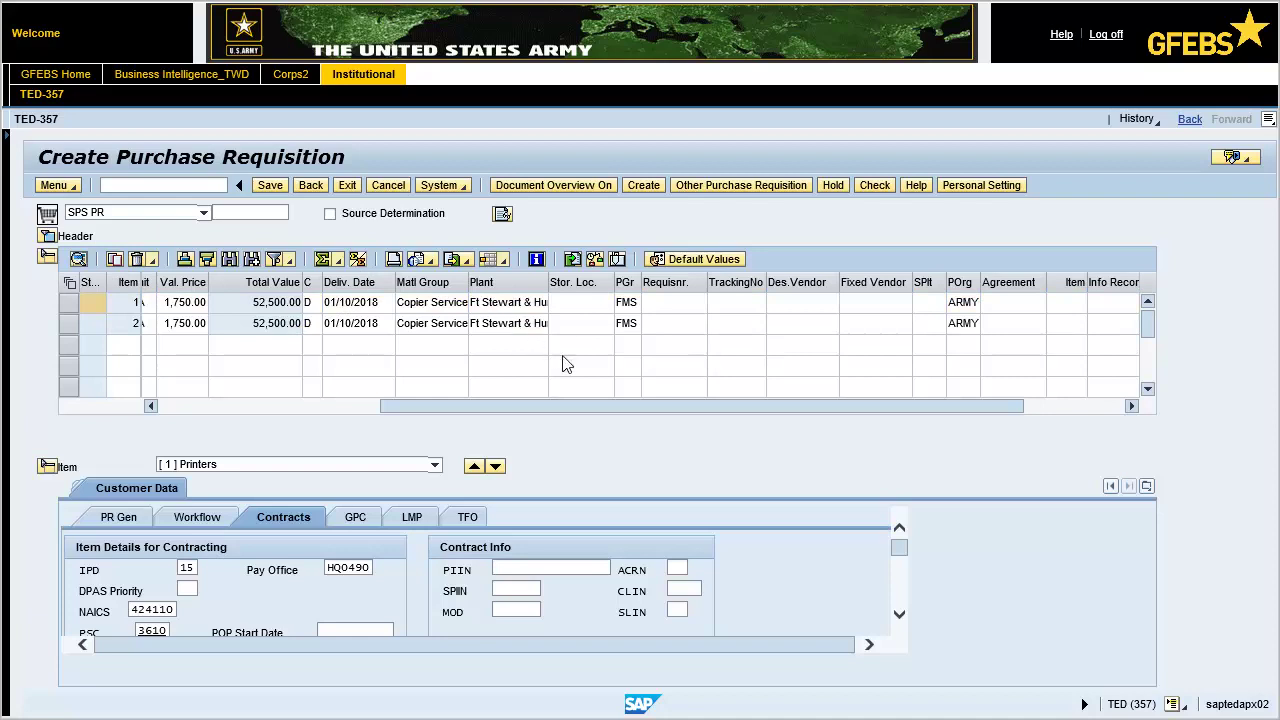
{"action": "scroll", "coordinate": [578, 404], "scroll_direction": "left", "scroll_amount": 3}
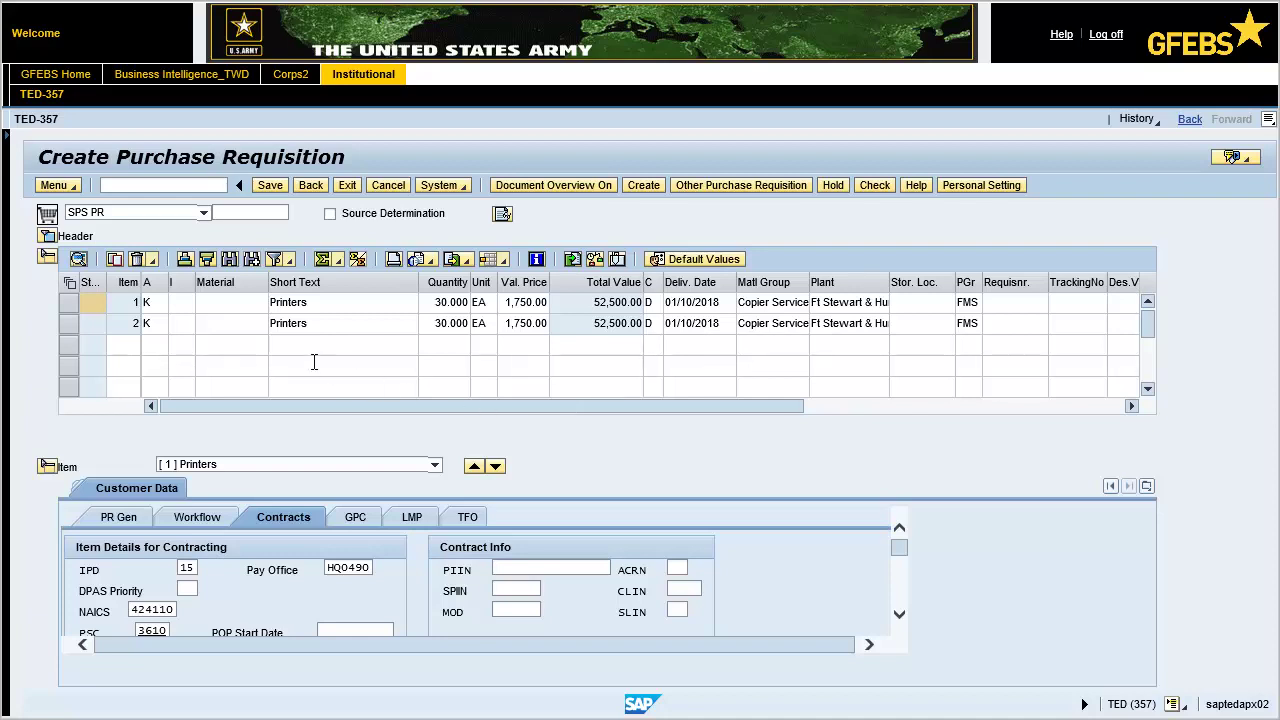
{"action": "double_click", "coordinate": [291, 323]}
{"action": "type", "text": "Printer Cartridges"}
{"action": "key", "text": "Tab"}
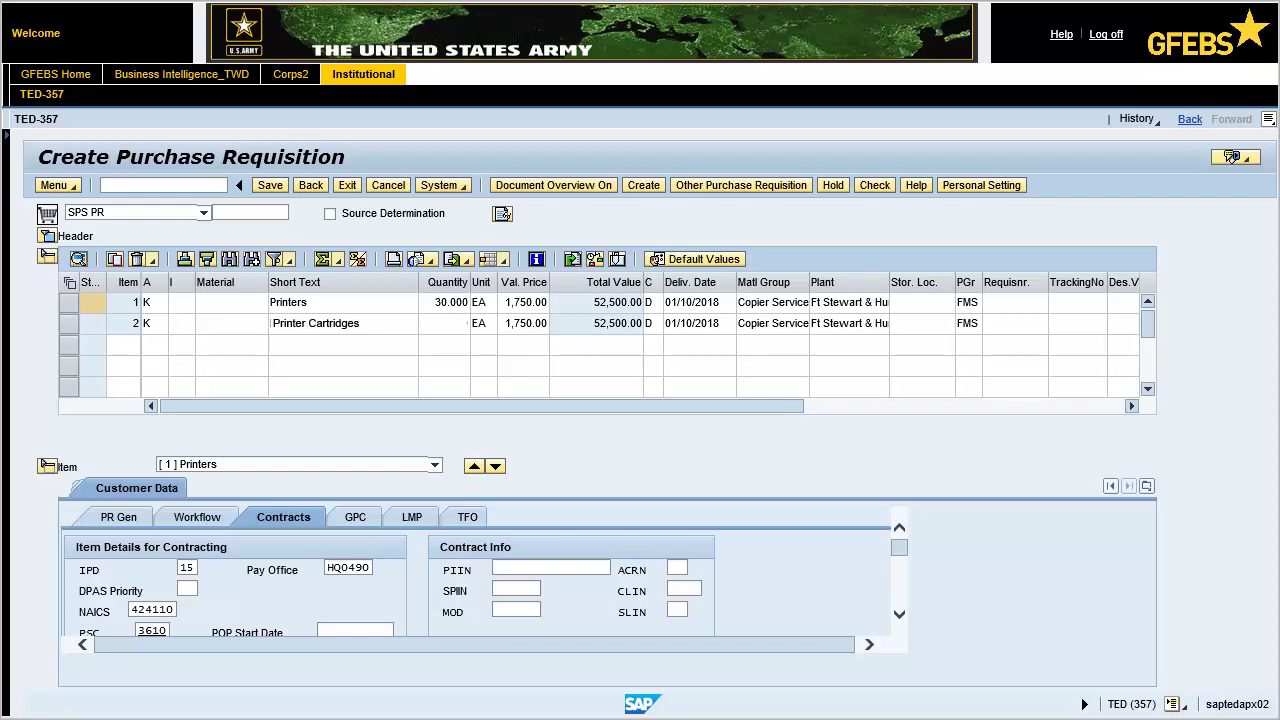
{"action": "type", "text": "25"}
{"action": "left_click", "coordinate": [525, 323]}
{"action": "key", "text": "Delete"}
{"action": "type", "text": "375.00"}
{"action": "key", "text": "Return"}
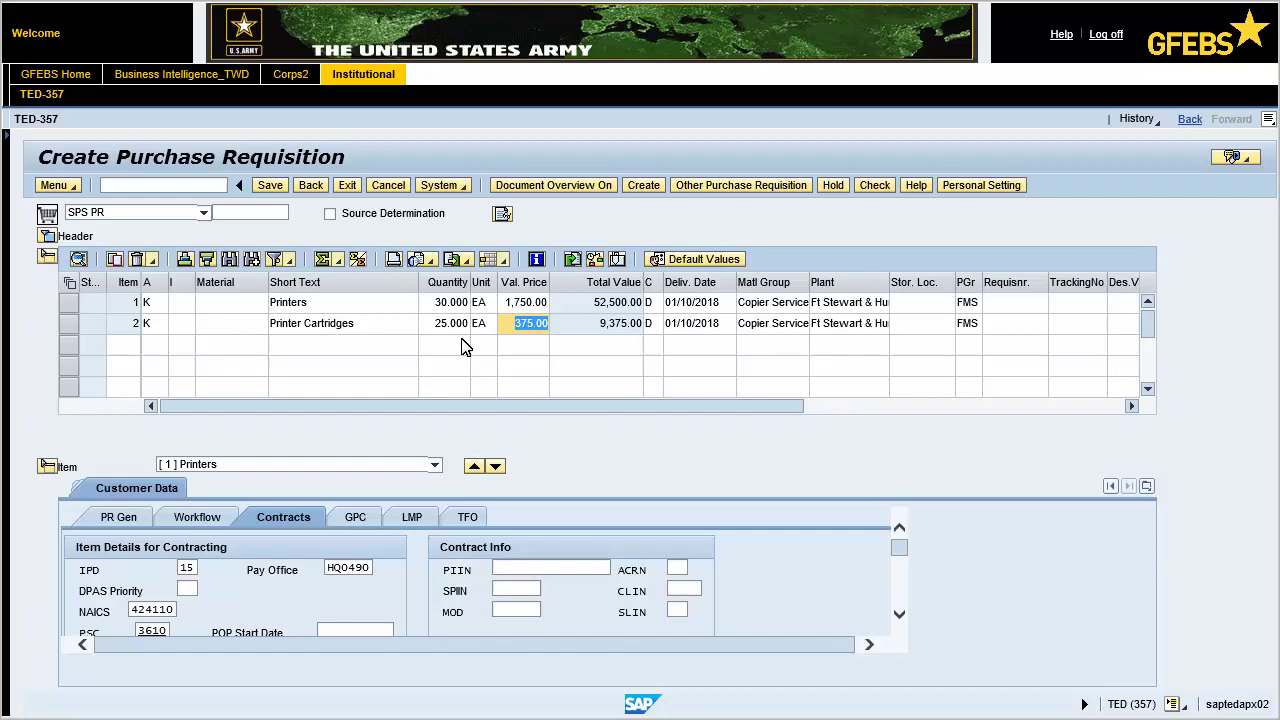
Step: Choose [2] Printer Cartridges from the Item dropdown to display its details
{"action": "left_click", "coordinate": [305, 464]}
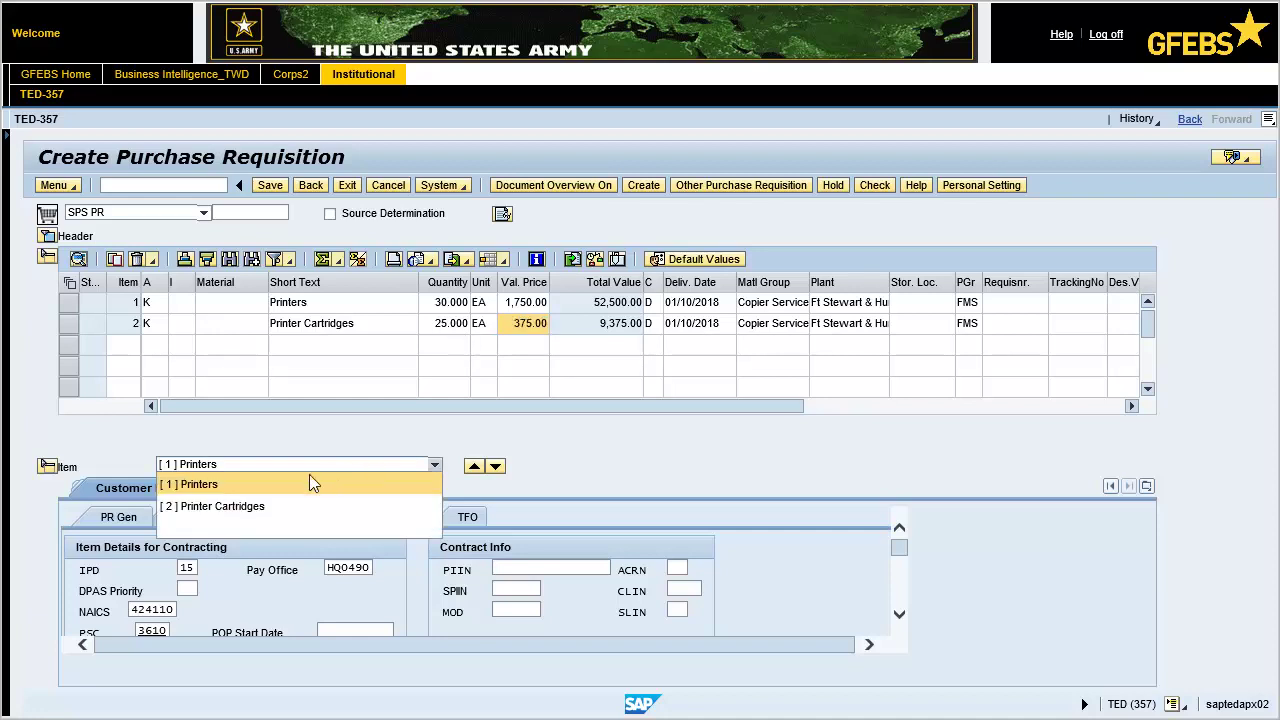
{"action": "left_click", "coordinate": [257, 505]}
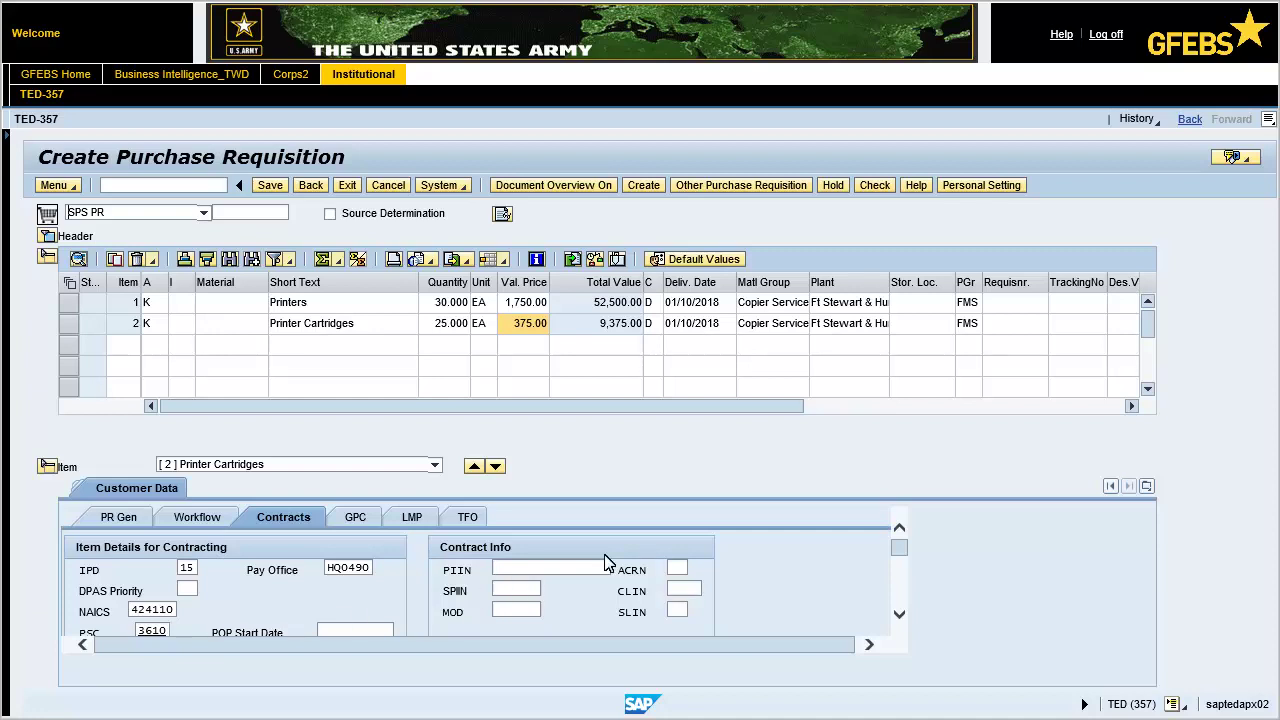
Step: Check the requisition with no messages issued, then save it to generate the requisition number
{"action": "left_click", "coordinate": [876, 186]}
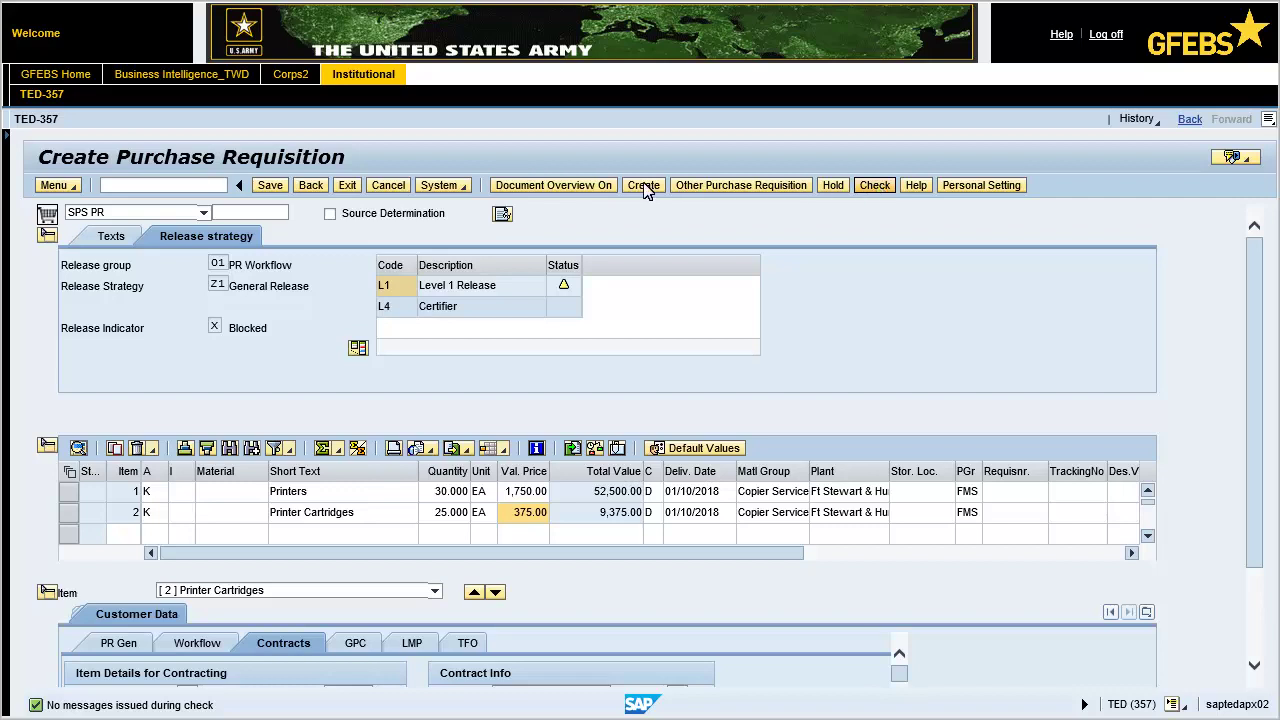
{"action": "left_click", "coordinate": [268, 186]}
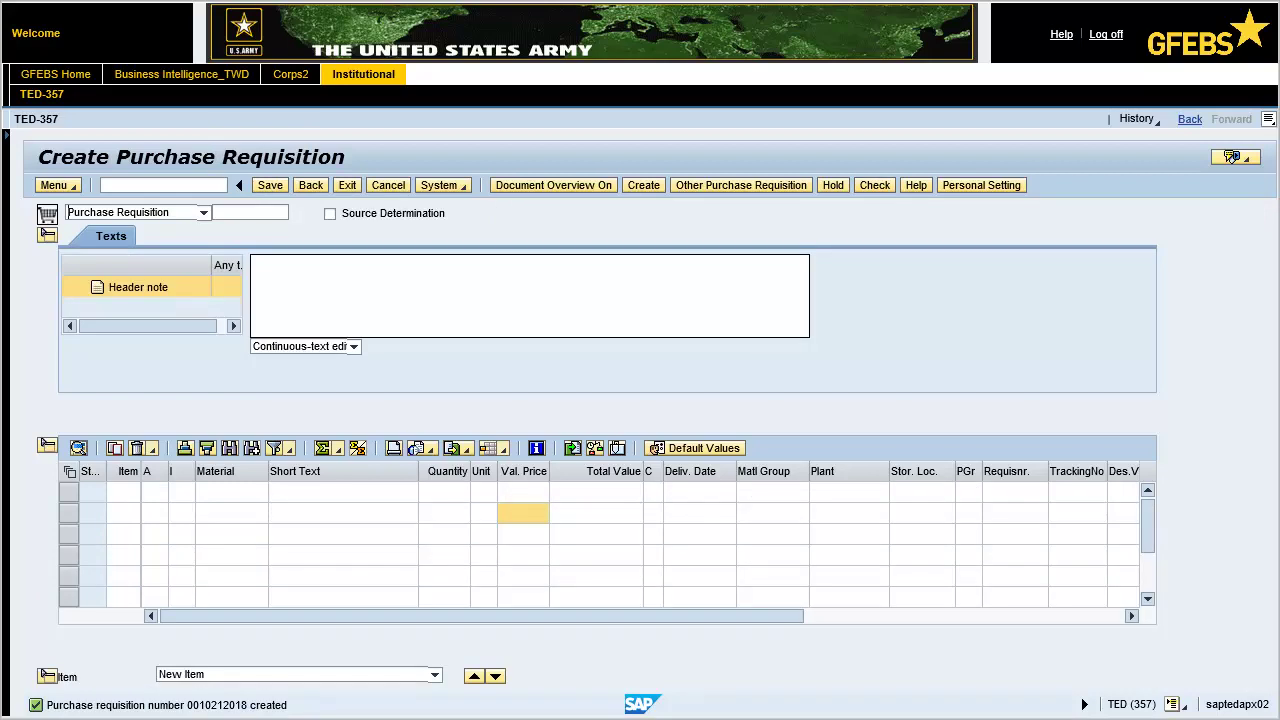